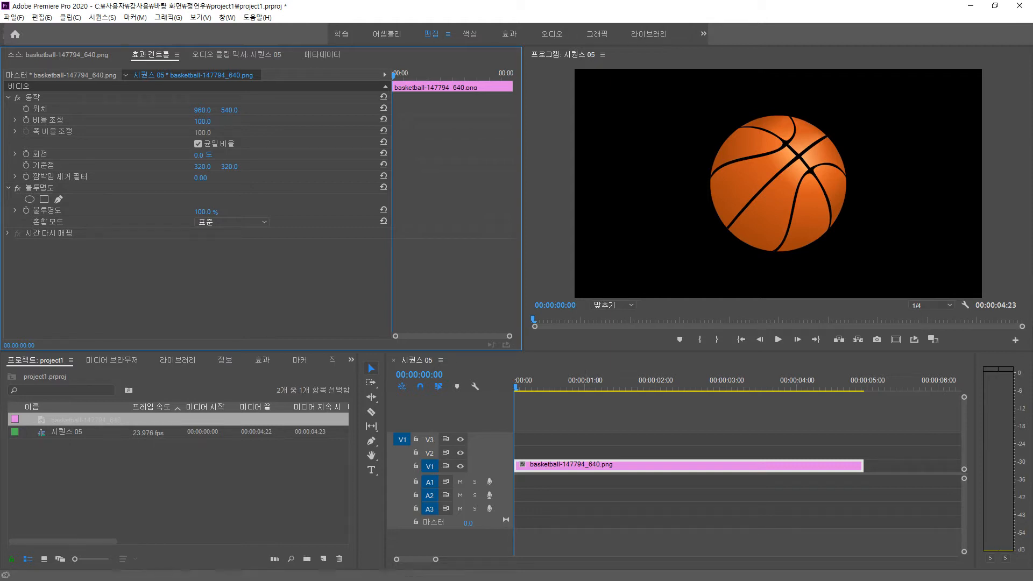
# Widen the keyframe area of the Effect Controls and select the Motion effect of the basketball clip
pyautogui.moveTo(392, 216); pyautogui.dragTo(269, 215)
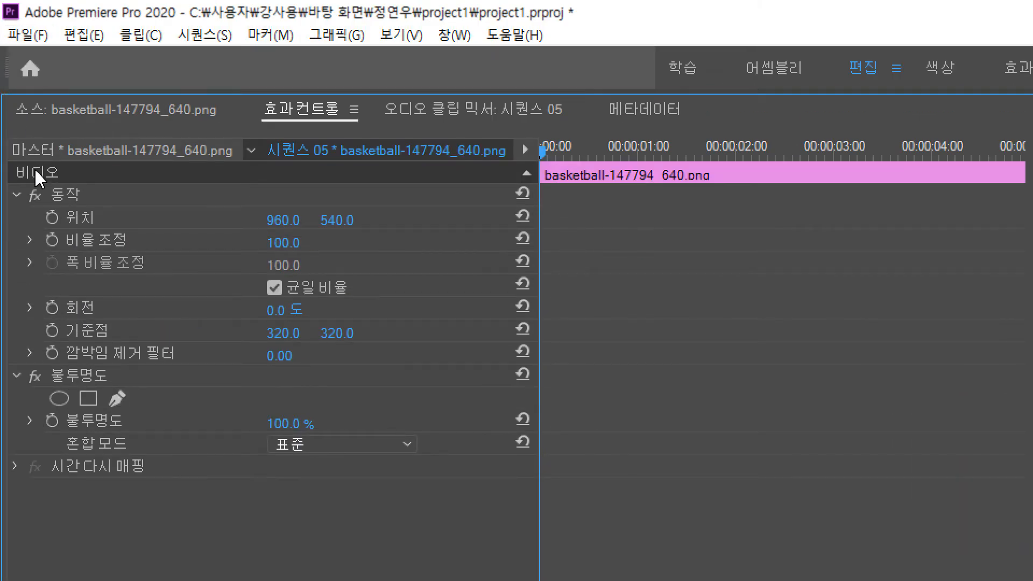
pyautogui.click(61, 196)
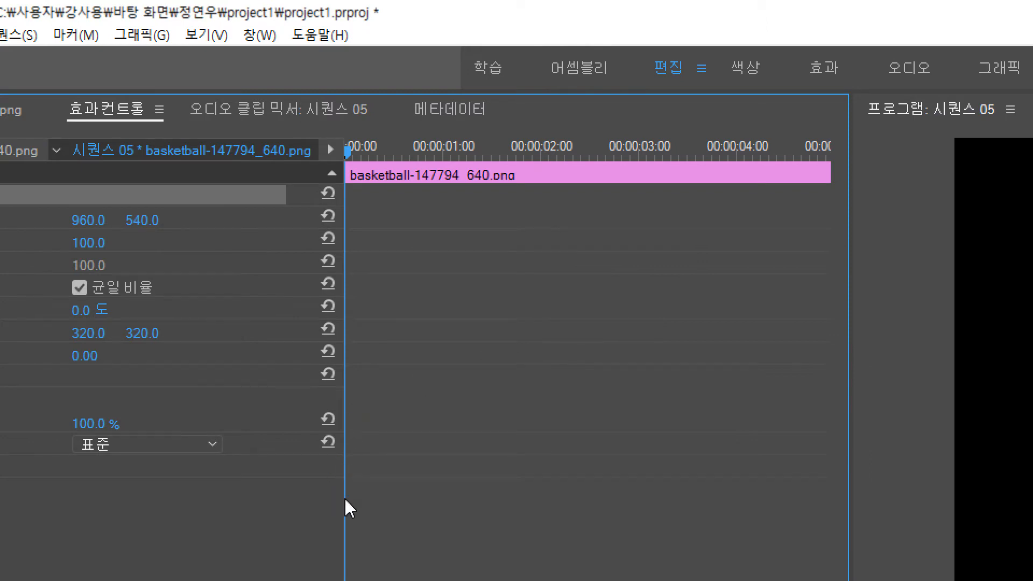
pyautogui.moveTo(344, 498); pyautogui.dragTo(371, 496)
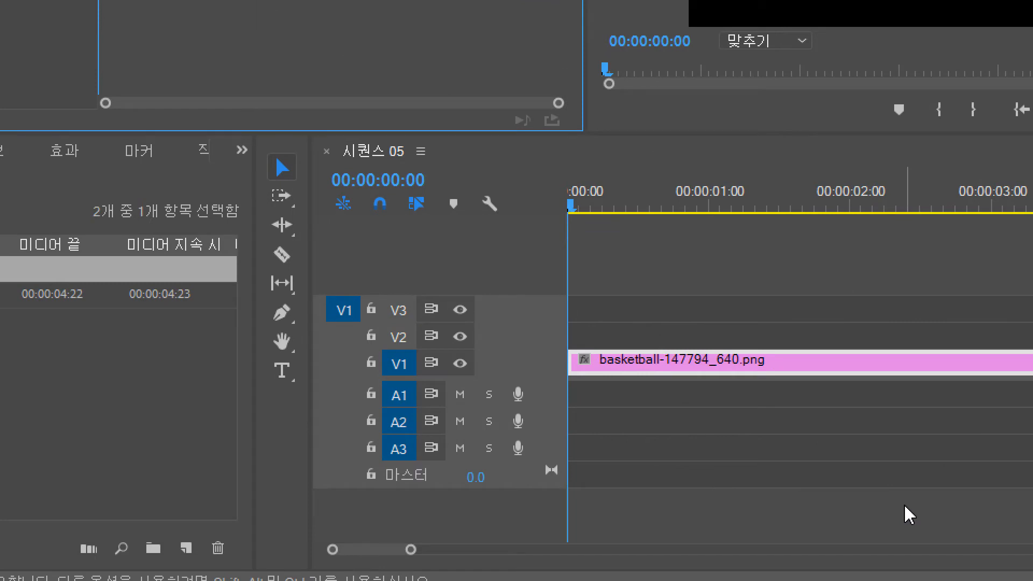
pyautogui.click(647, 374)
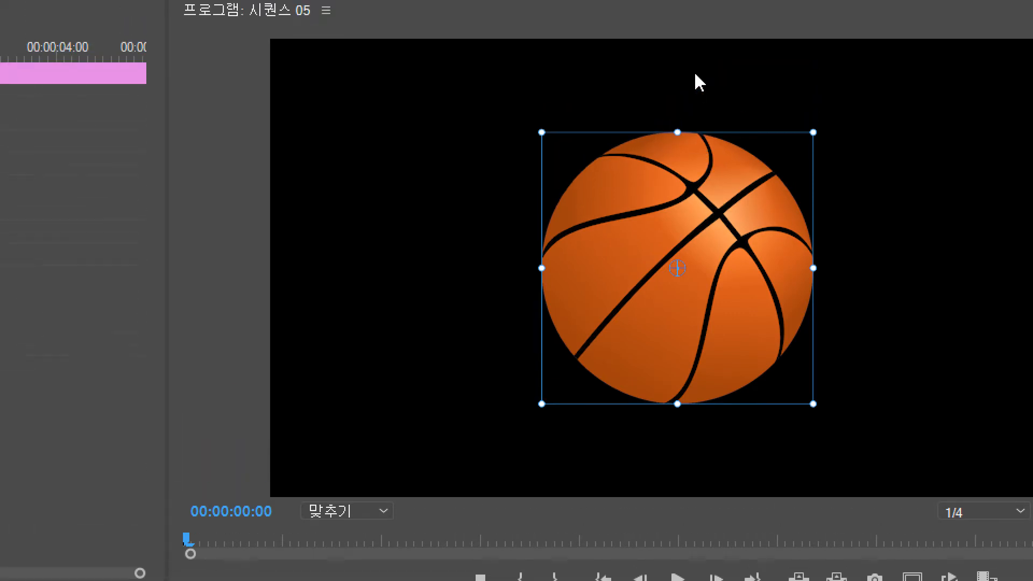
# Move the basketball freehand across the preview and back to the frame's left edge, at a position of about 321, 494
pyautogui.moveTo(719, 225); pyautogui.dragTo(448, 227)
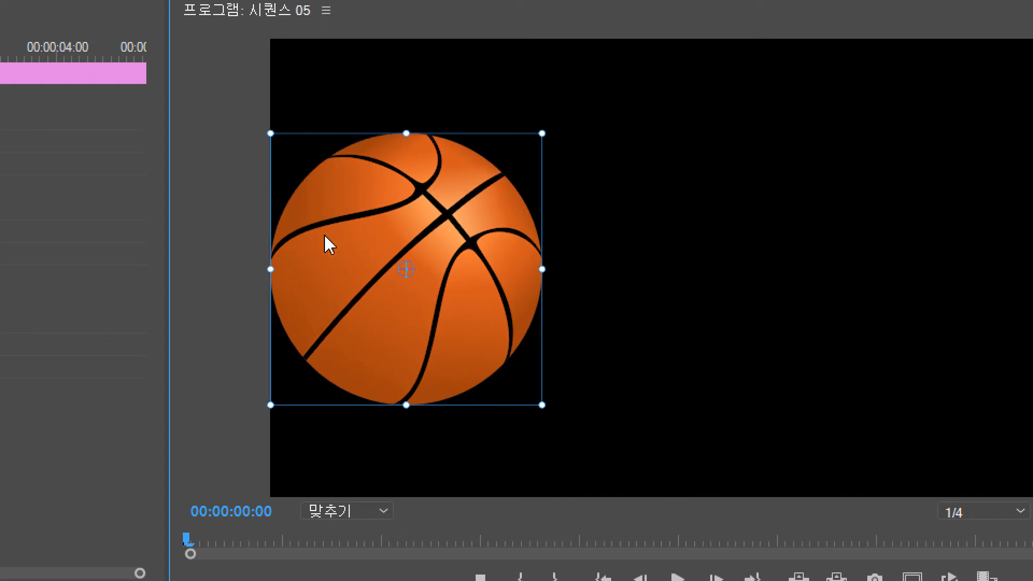
pyautogui.moveTo(324, 235); pyautogui.dragTo(1005, 224)
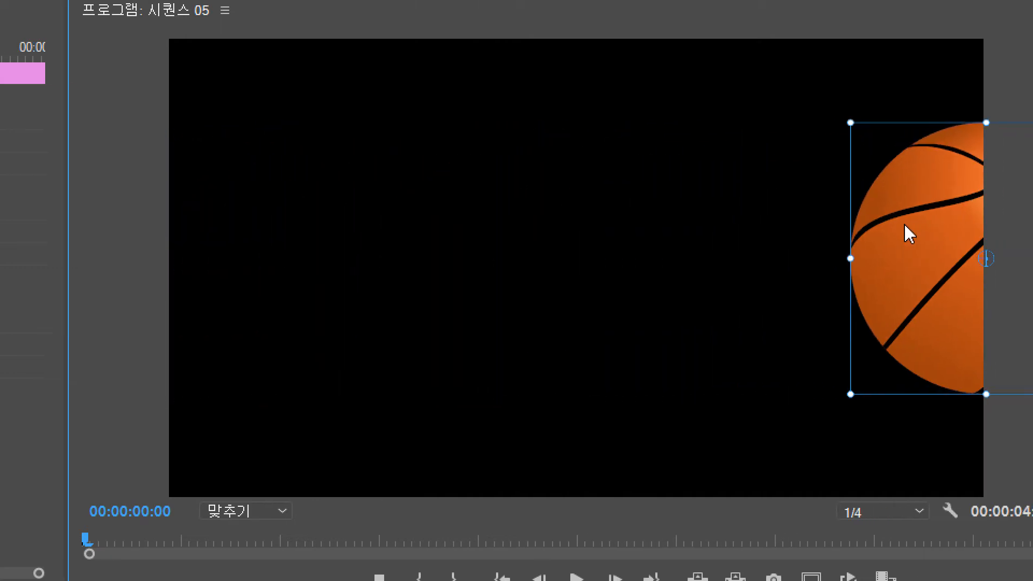
pyautogui.moveTo(904, 223); pyautogui.dragTo(229, 260)
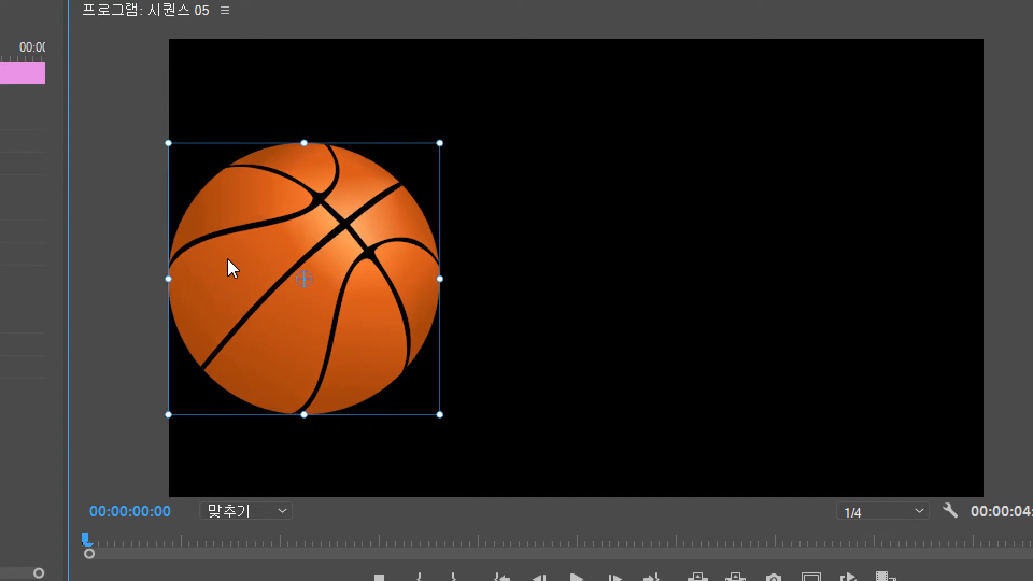
pyautogui.moveTo(249, 239); pyautogui.dragTo(250, 213)
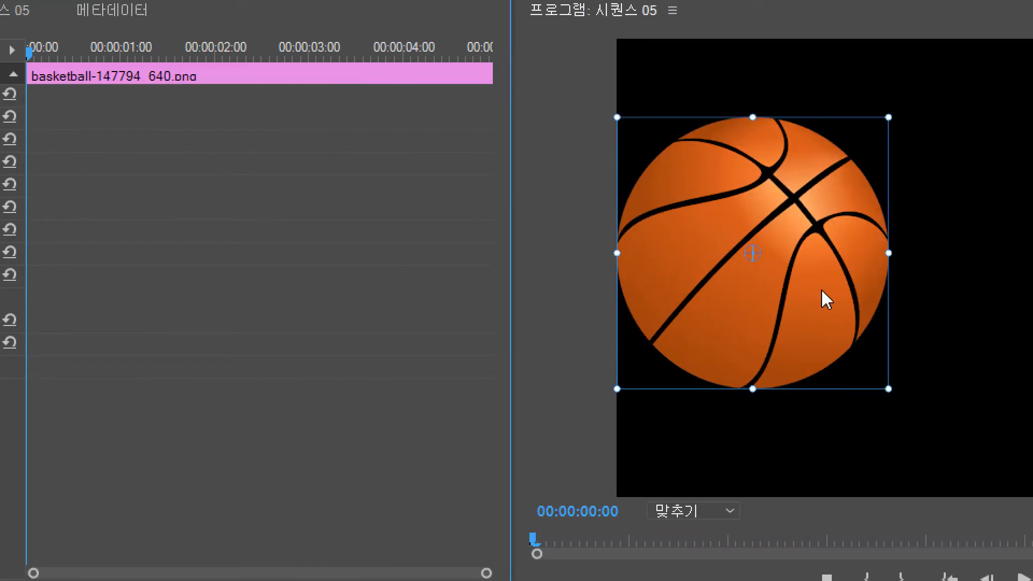
pyautogui.moveTo(821, 288); pyautogui.dragTo(755, 286)
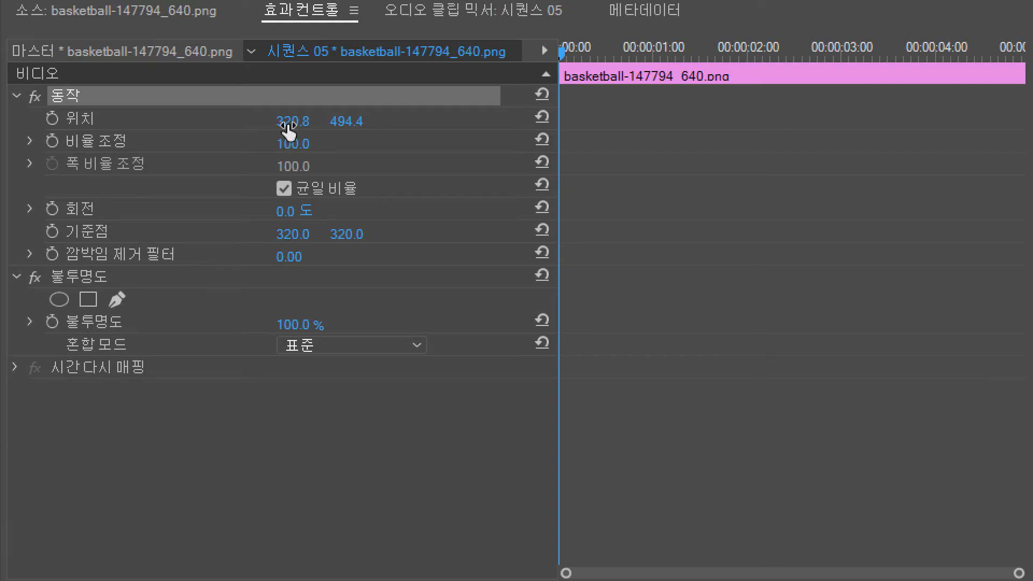
# Set the basketball clip's Position to 320 horizontally and 500 vertically
pyautogui.click(298, 121)
pyautogui.write('320')
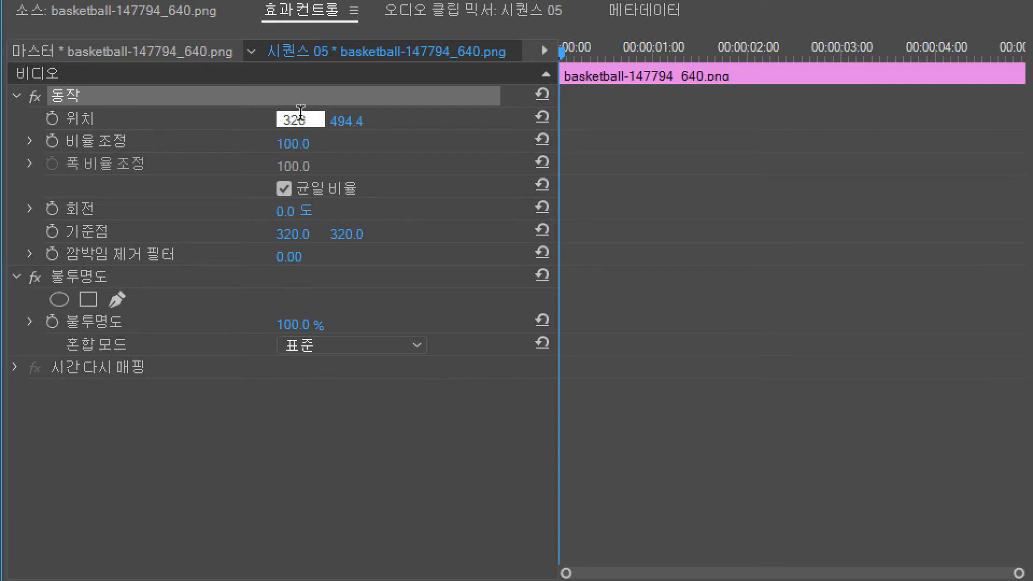
pyautogui.press('Return')
pyautogui.click(347, 121)
pyautogui.write('500')
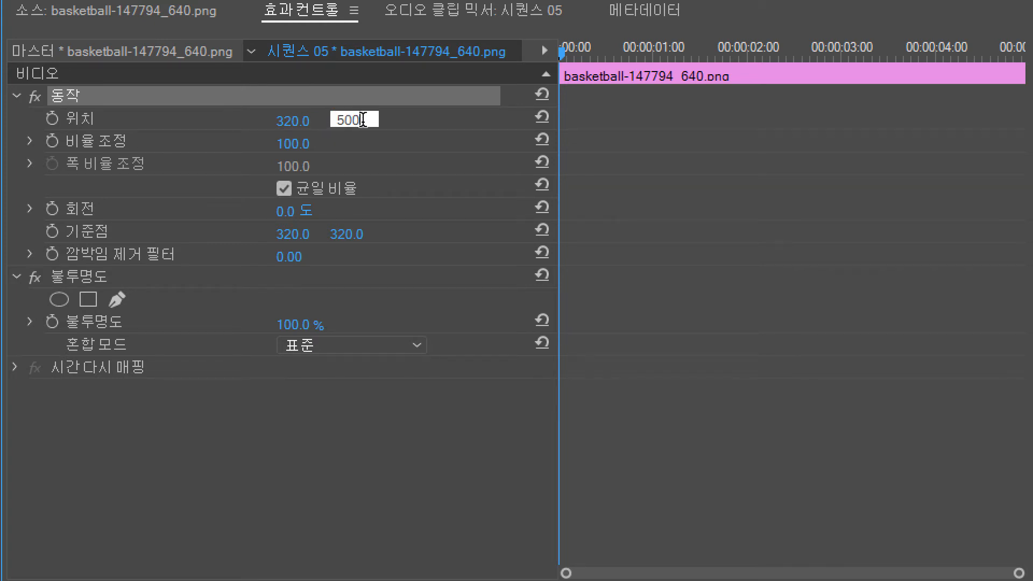
pyautogui.press('Return')
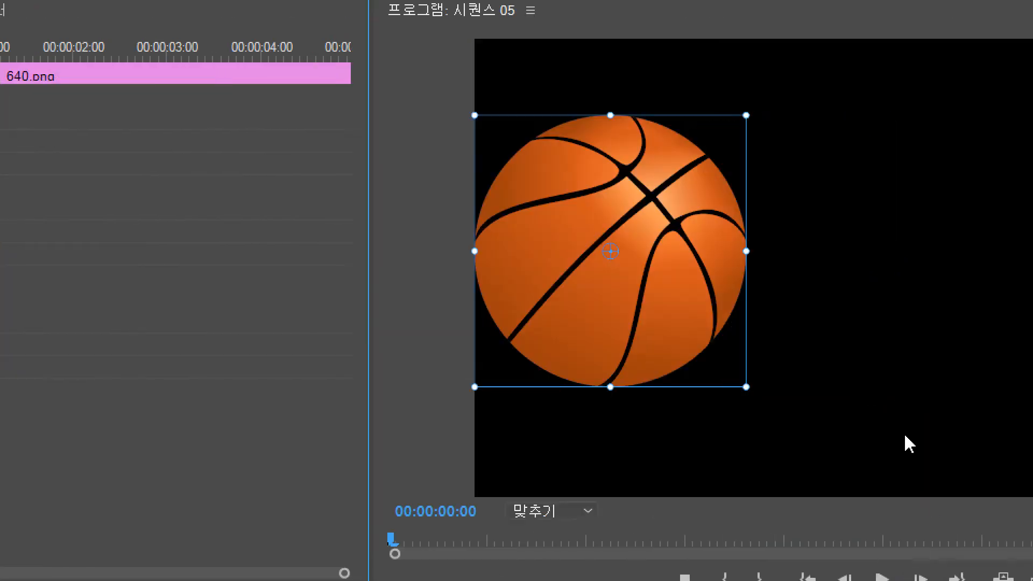
# Move the basketball to the frame's right edge and set its Position to 1600, 500
pyautogui.moveTo(580, 316); pyautogui.dragTo(816, 314)
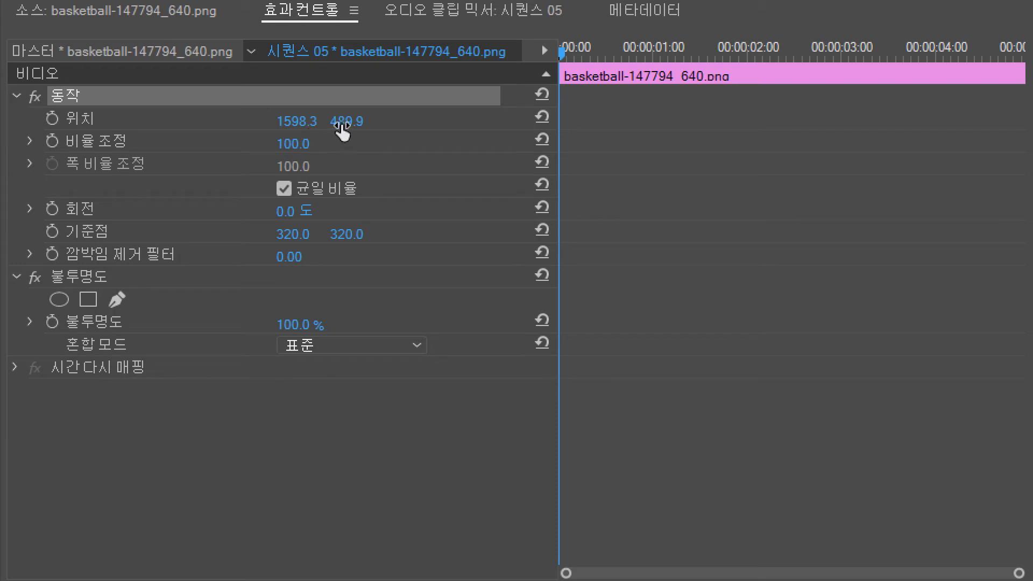
pyautogui.click(342, 127)
pyautogui.write('500')
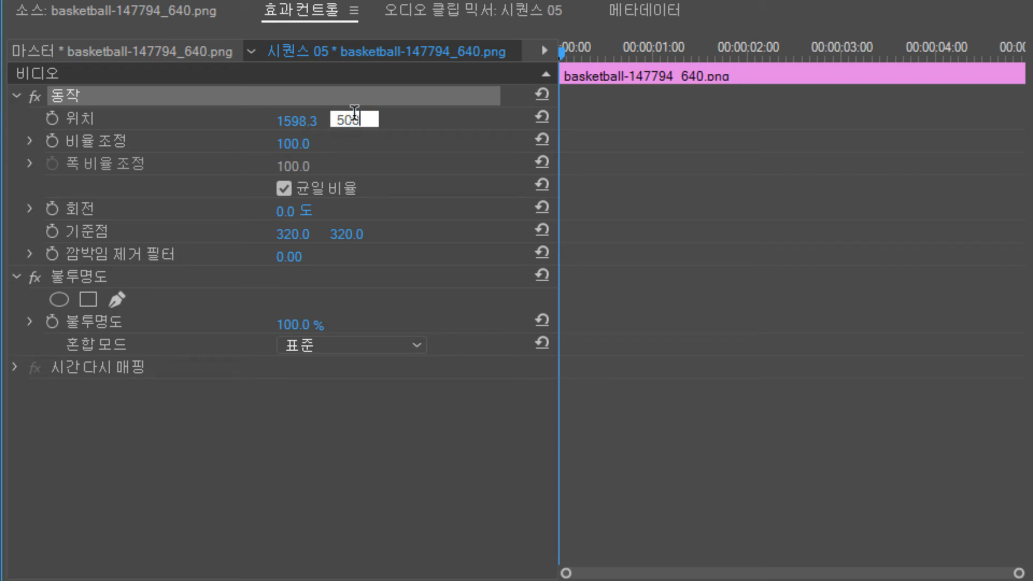
pyautogui.press('Return')
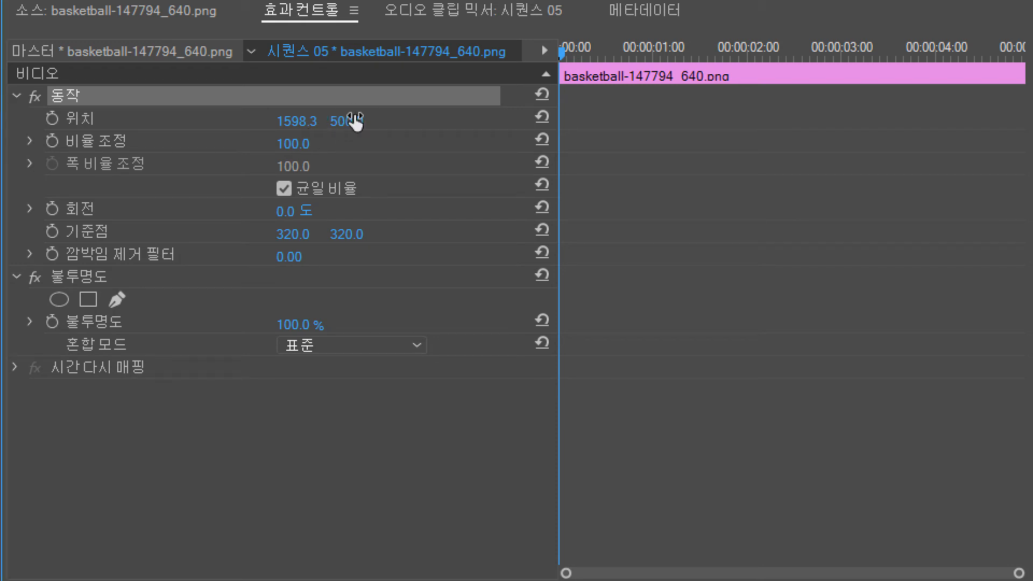
pyautogui.click(293, 121)
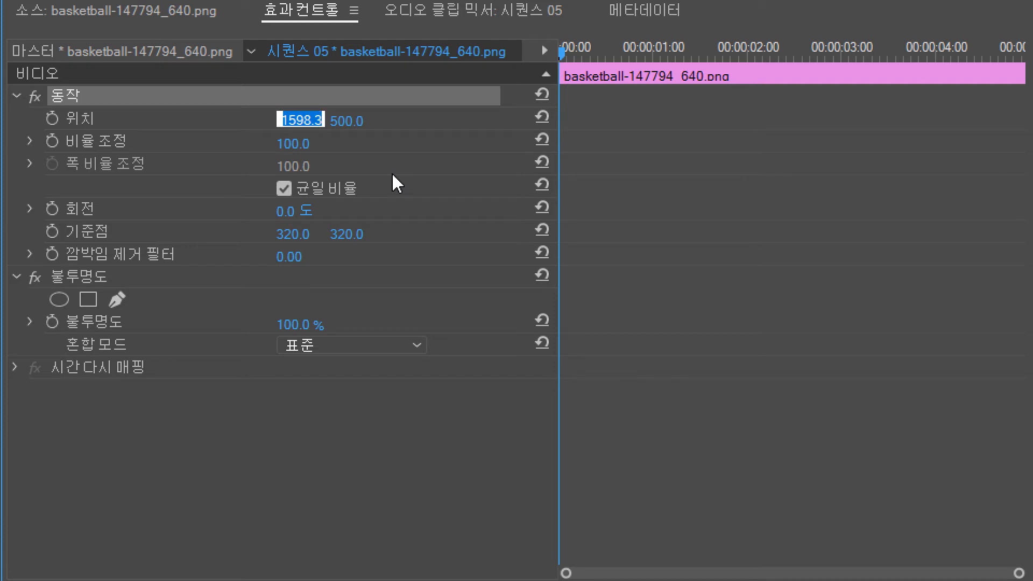
pyautogui.write('1600')
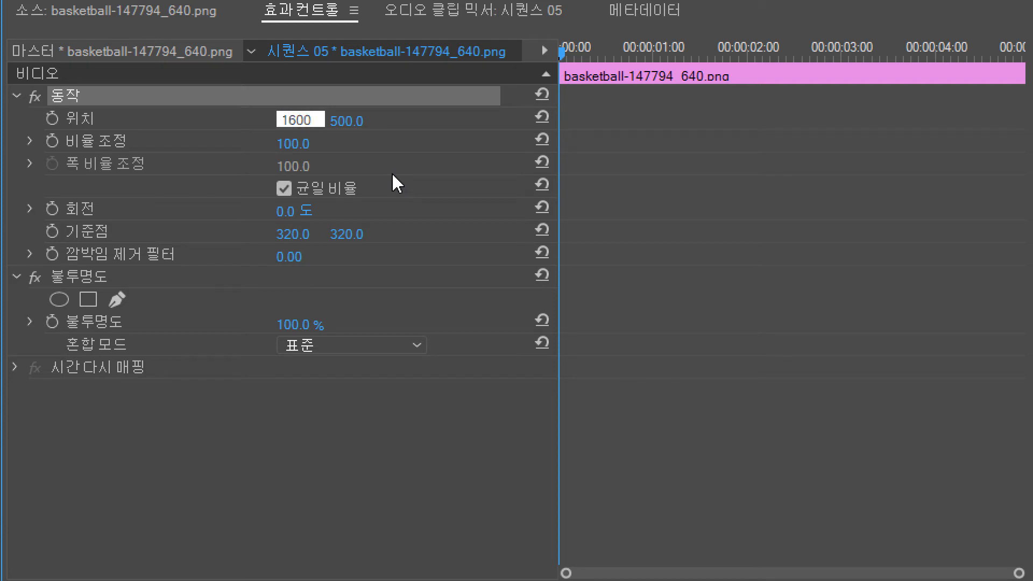
pyautogui.press('Return')
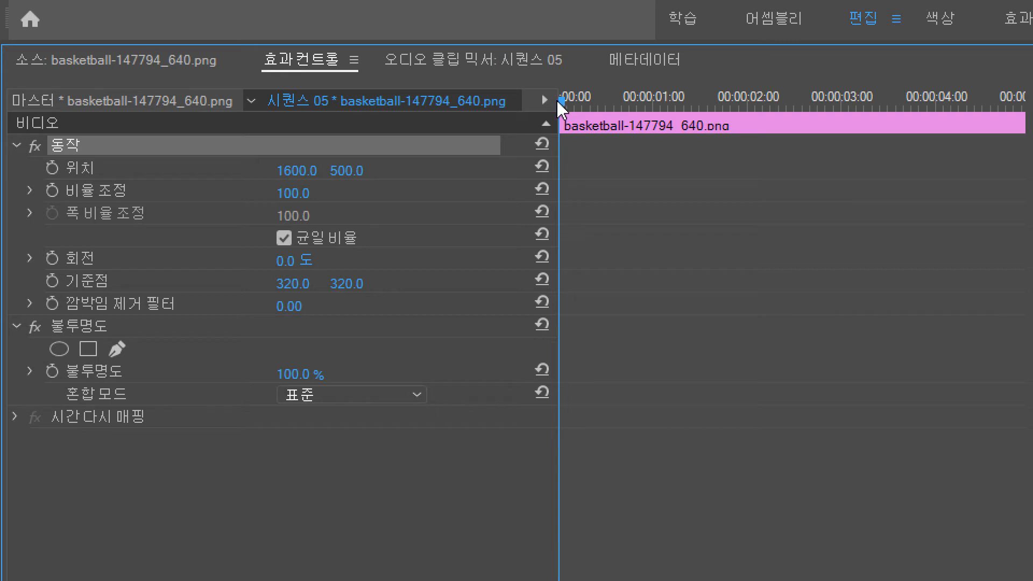
# Set the basketball's horizontal Position to 320 at the start of the clip and turn on Position keyframing
pyautogui.click(288, 175)
pyautogui.write('320')
pyautogui.press('Return')
pyautogui.click(53, 169)
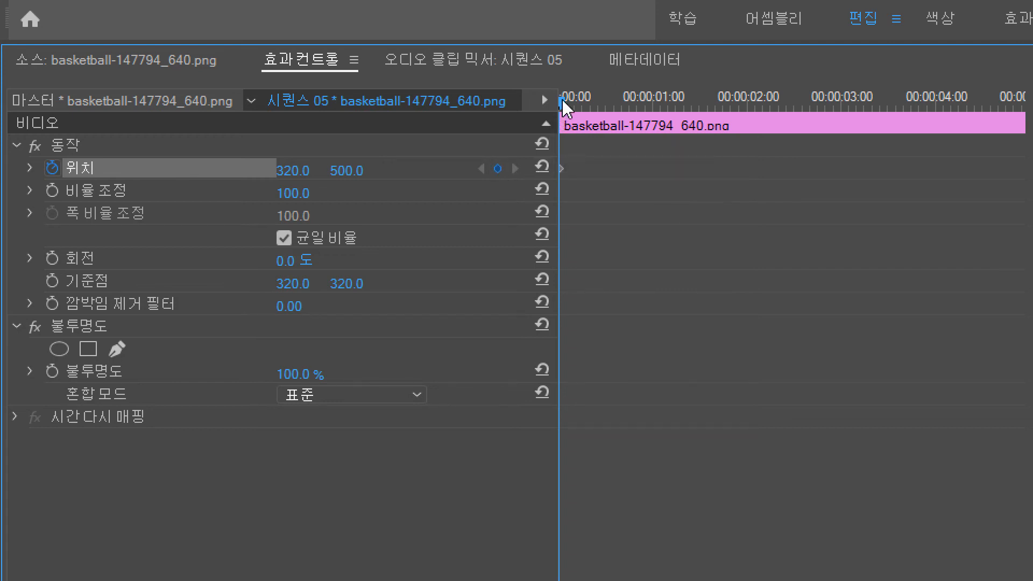
# Scrub the playhead along the basketball clip to the 1-second mark
pyautogui.moveTo(563, 101); pyautogui.dragTo(639, 113)
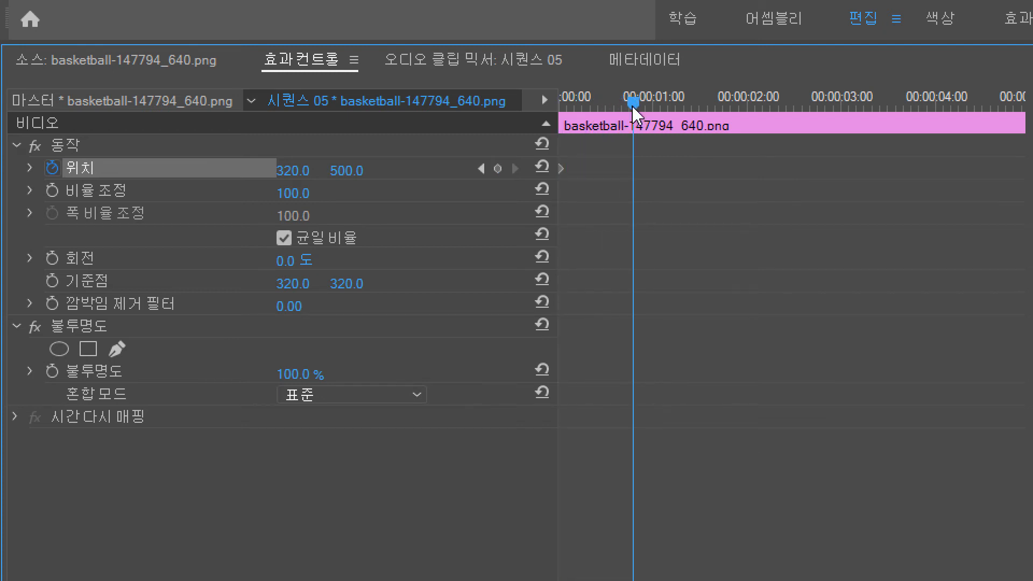
pyautogui.moveTo(633, 107); pyautogui.dragTo(658, 113)
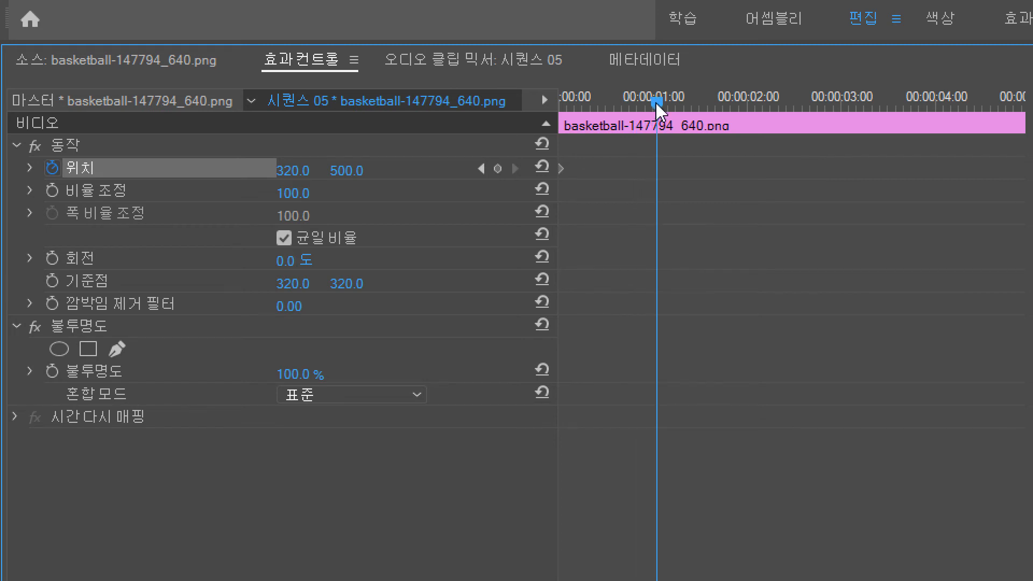
pyautogui.moveTo(657, 105); pyautogui.dragTo(653, 105)
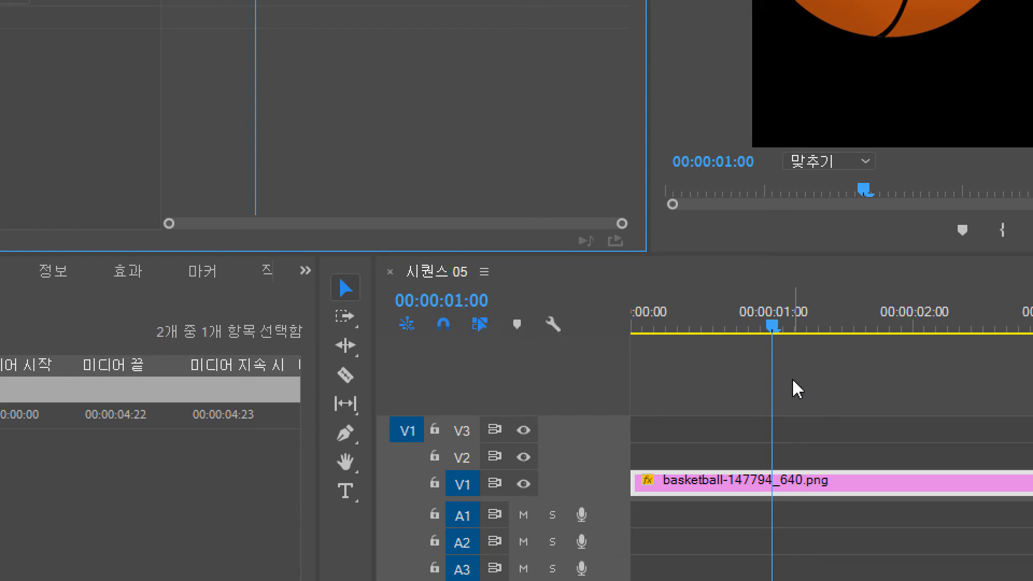
# Return the playhead to the start of the sequence and enter 00:00:01:00 as its timecode
pyautogui.moveTo(772, 331); pyautogui.dragTo(613, 337)
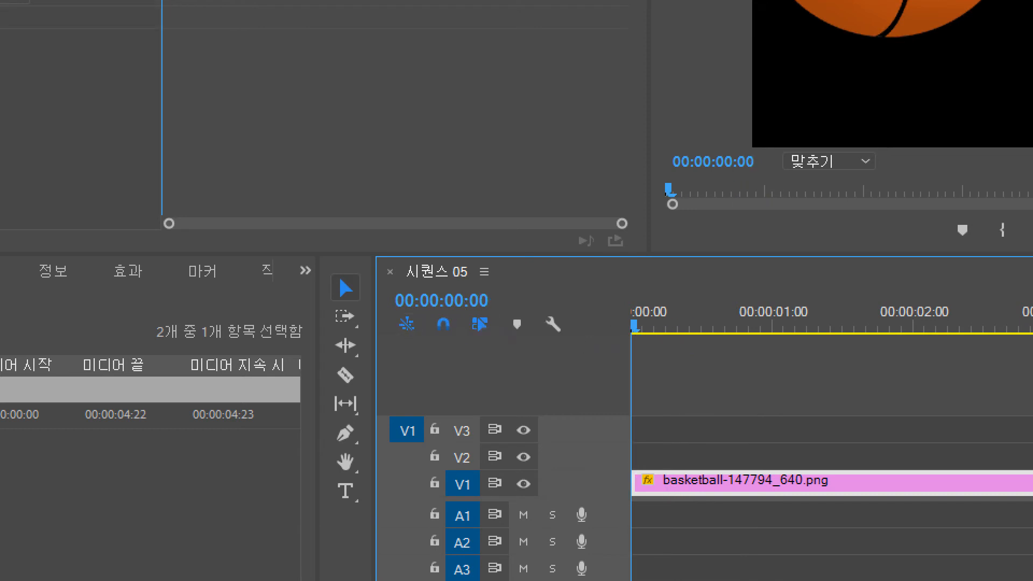
pyautogui.click(456, 301)
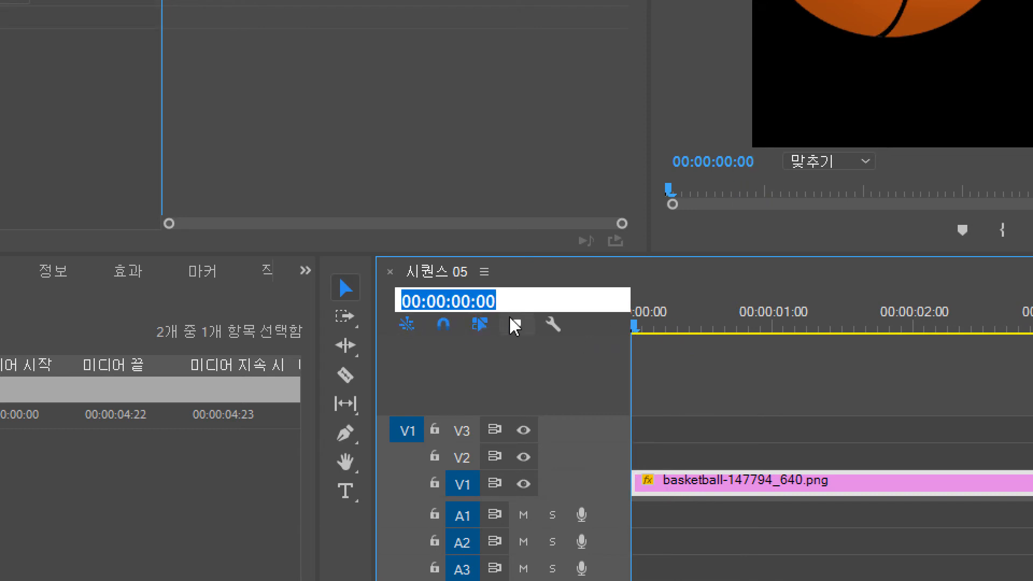
pyautogui.write('1:00')
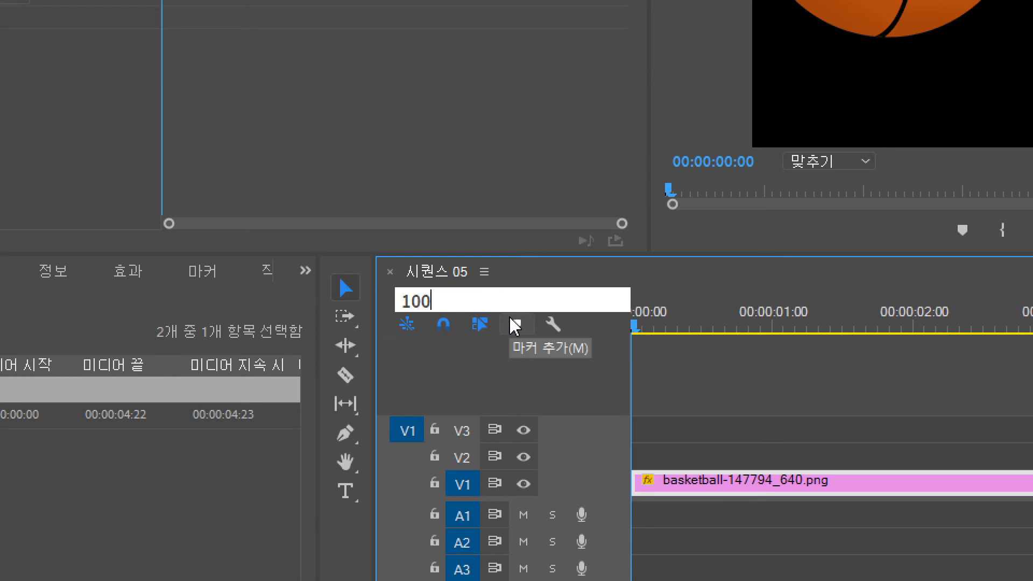
pyautogui.press('Return')
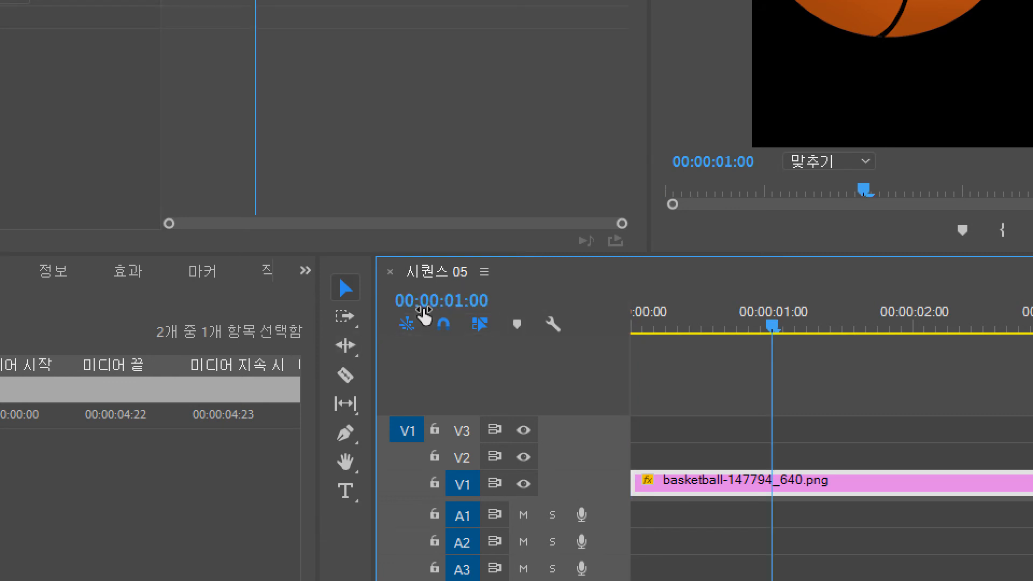
pyautogui.click(473, 301)
pyautogui.write('1.')
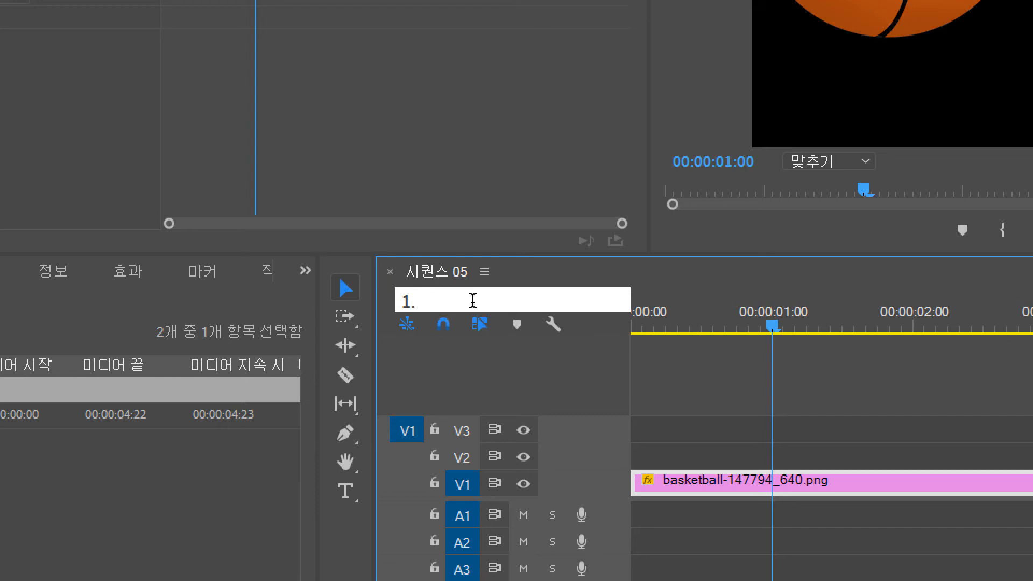
pyautogui.press('Return')
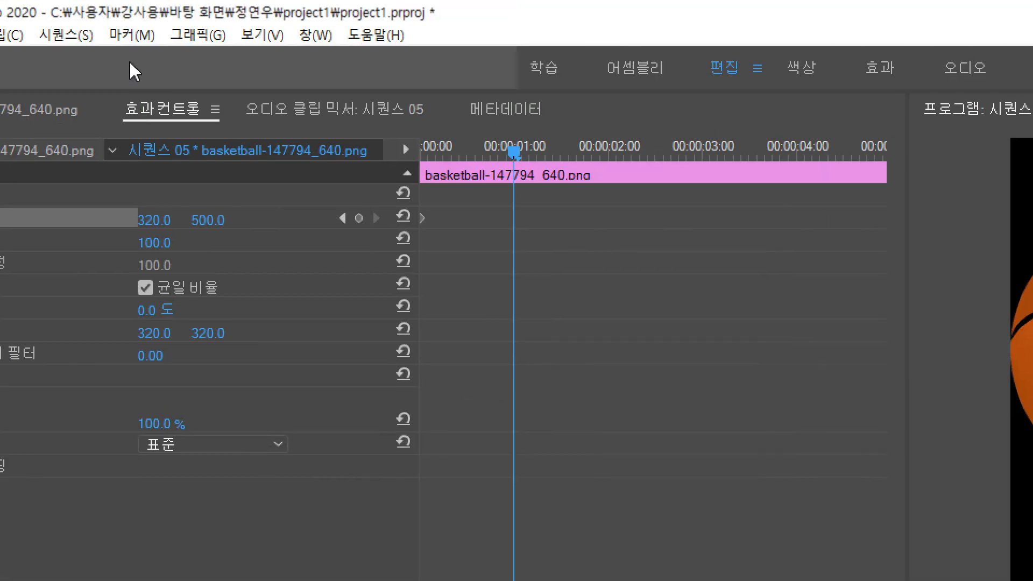
# Add a Position keyframe at 1 second by setting the basketball's horizontal value to 1600
pyautogui.click(143, 223)
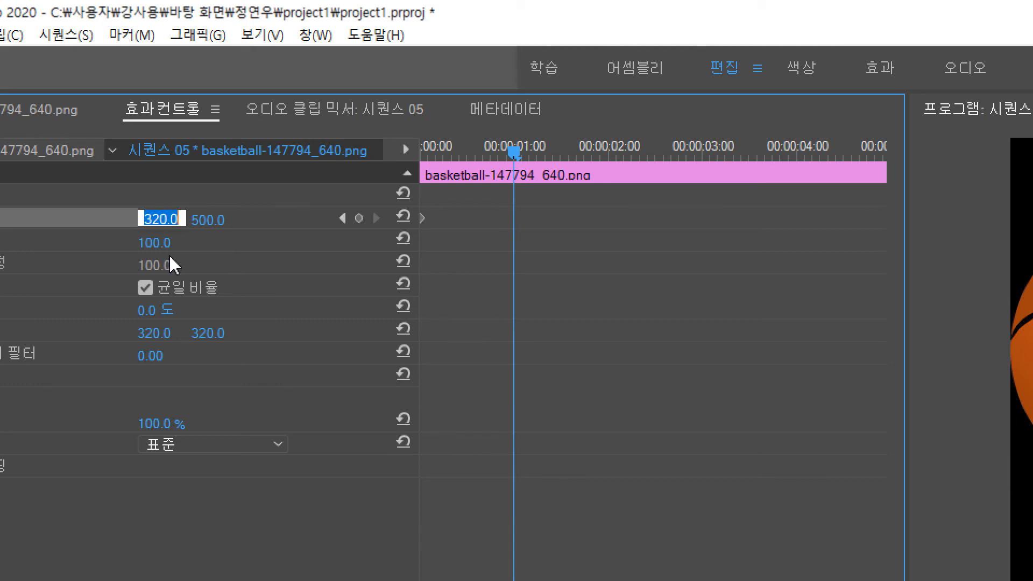
pyautogui.write('1600')
pyautogui.press('Return')
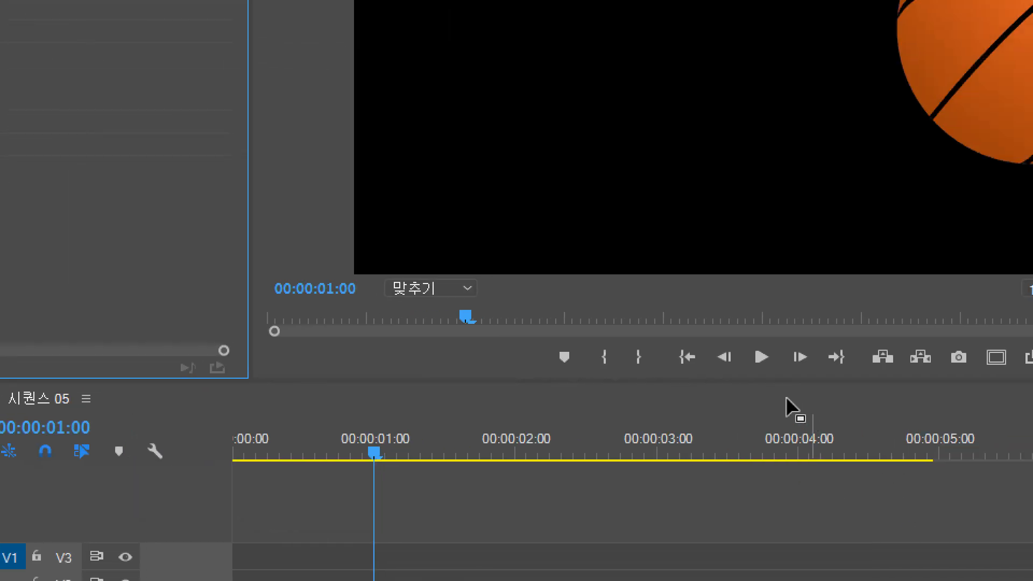
# Play the basketball's movement twice from the start of the sequence and return the playhead to the beginning
pyautogui.click(688, 357)
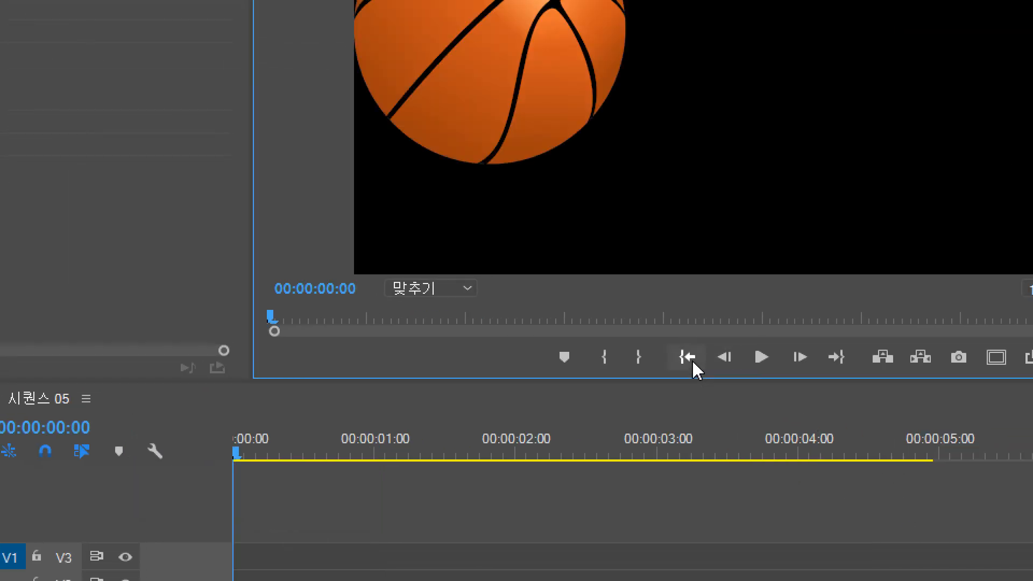
pyautogui.click(760, 359)
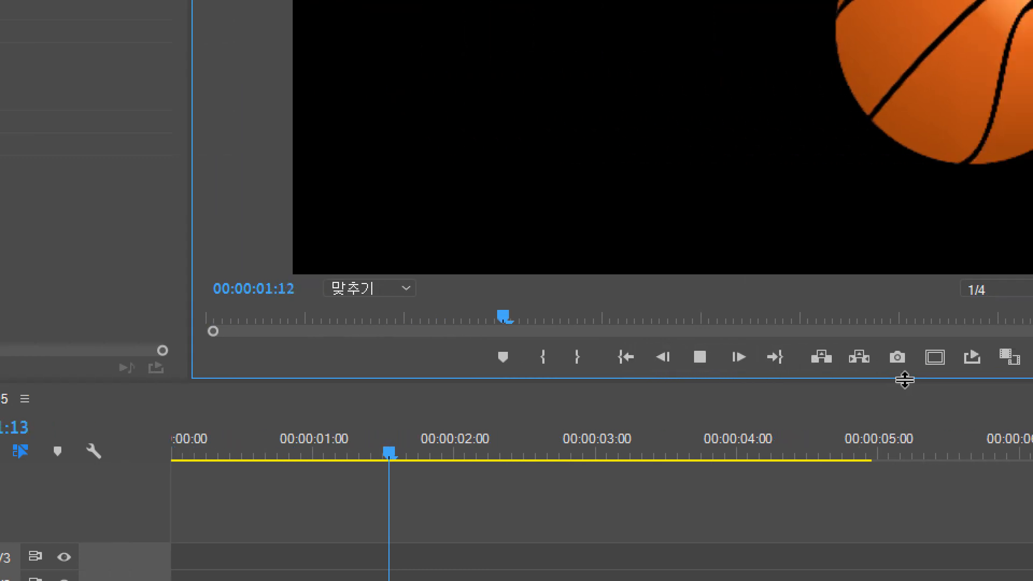
pyautogui.click(668, 360)
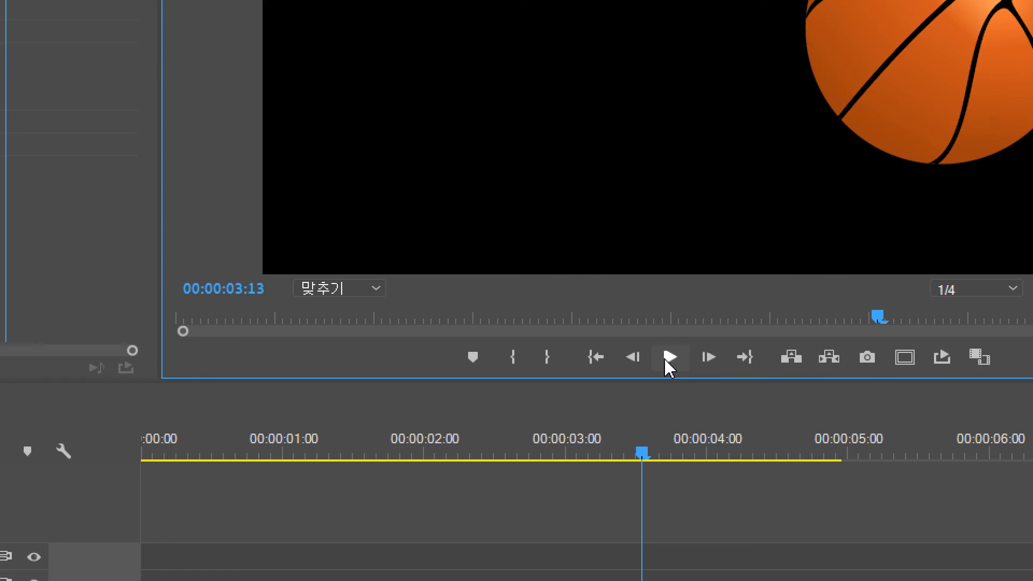
pyautogui.click(594, 359)
pyautogui.click(669, 359)
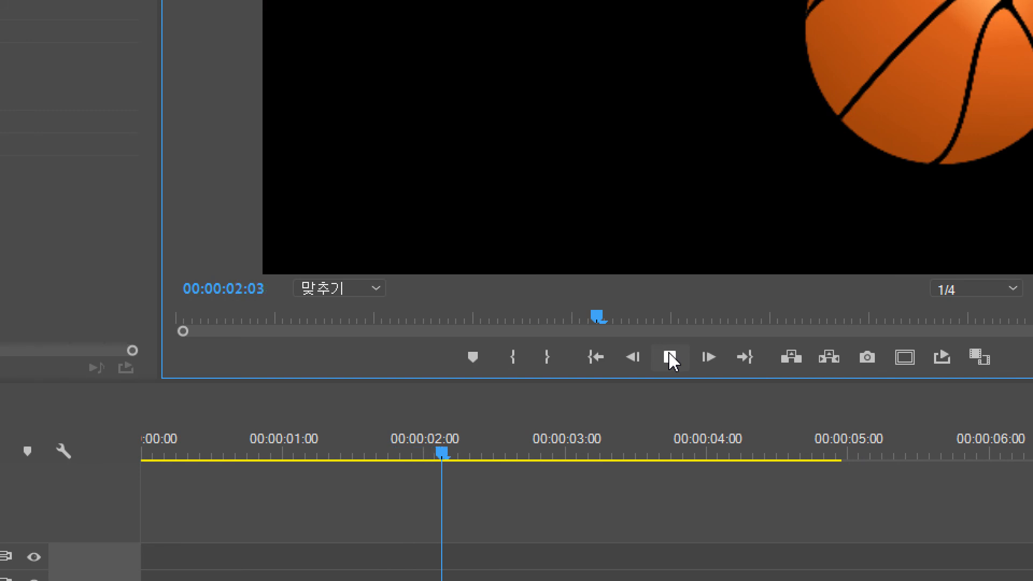
pyautogui.click(603, 358)
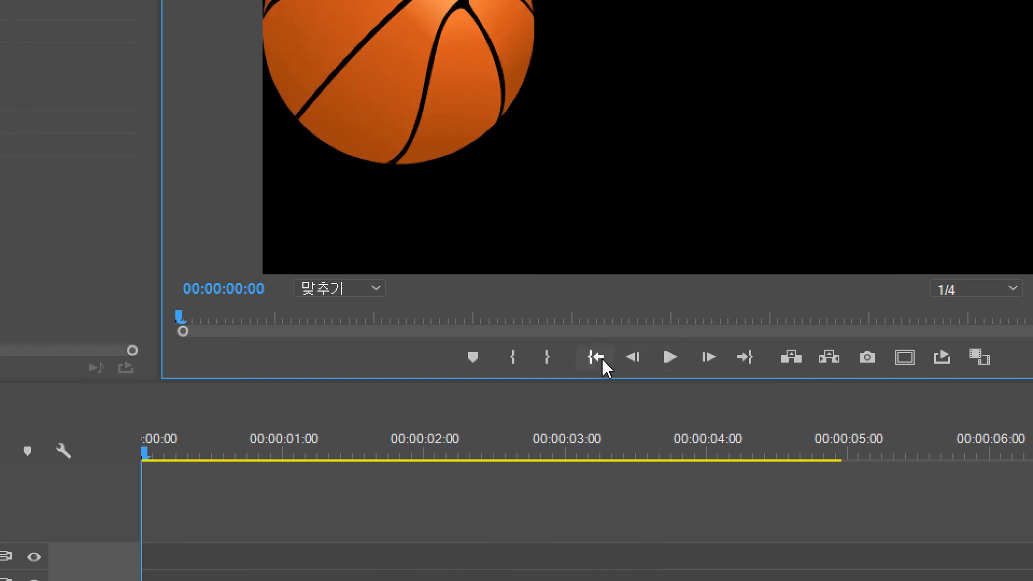
# Replay the basketball's movement once and return the playhead to the start of the sequence
pyautogui.click(664, 360)
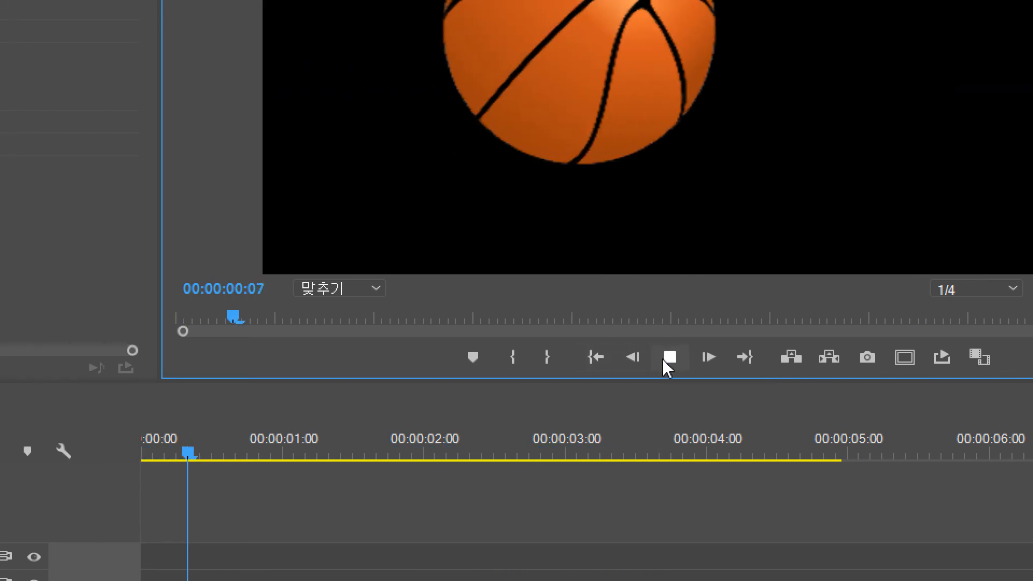
pyautogui.click(602, 364)
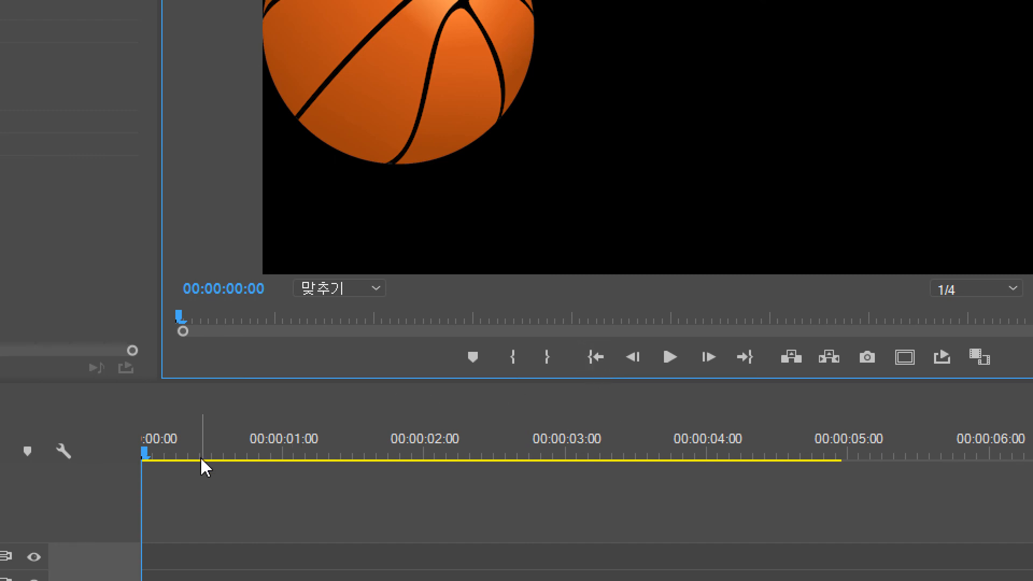
# Add a Position keyframe at 2 seconds by setting the basketball's horizontal value to 320, and play the back-and-forth animation
pyautogui.click(176, 434)
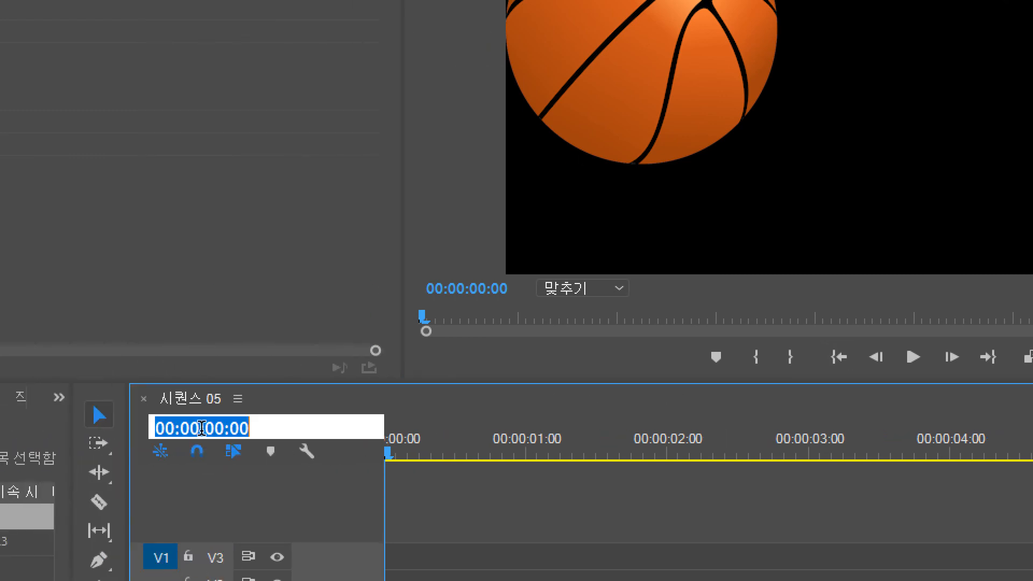
pyautogui.write('200')
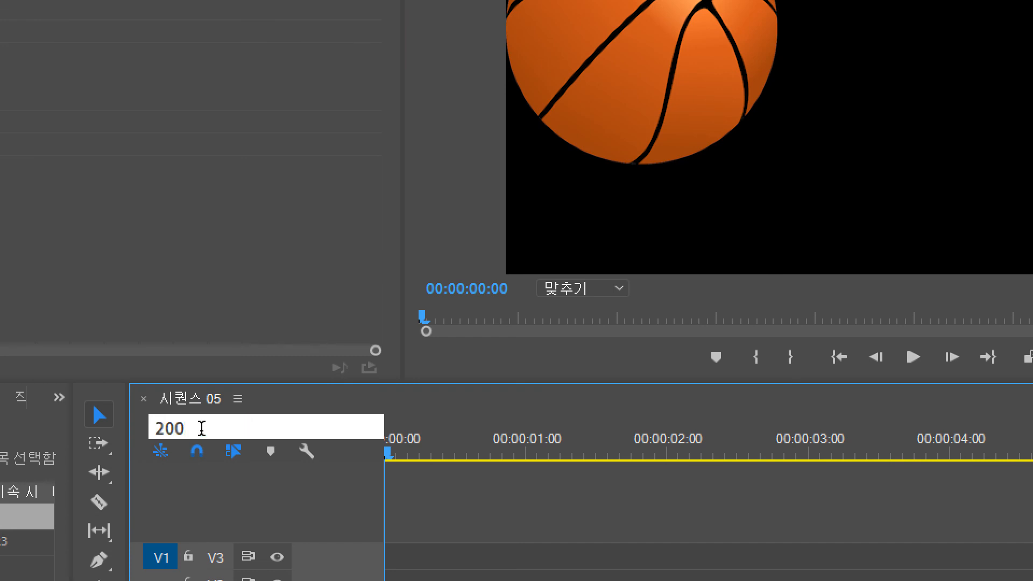
pyautogui.press('Return')
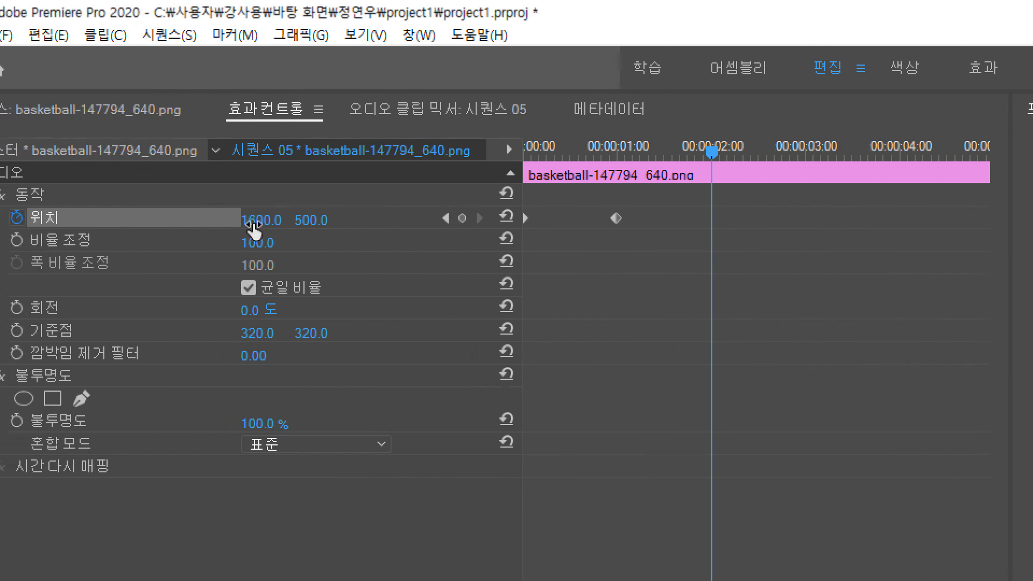
pyautogui.click(265, 216)
pyautogui.write('320')
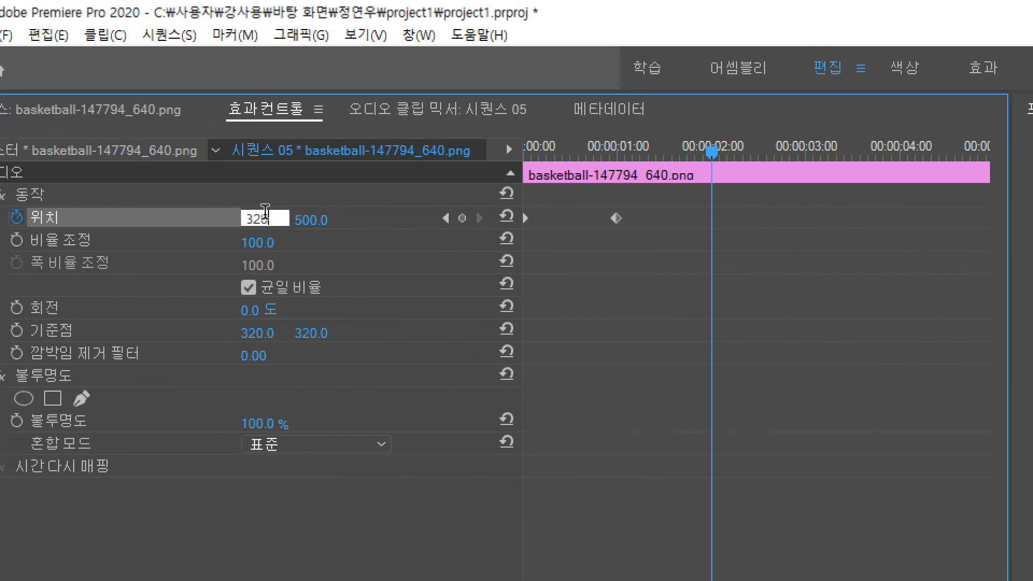
pyautogui.press('Return')
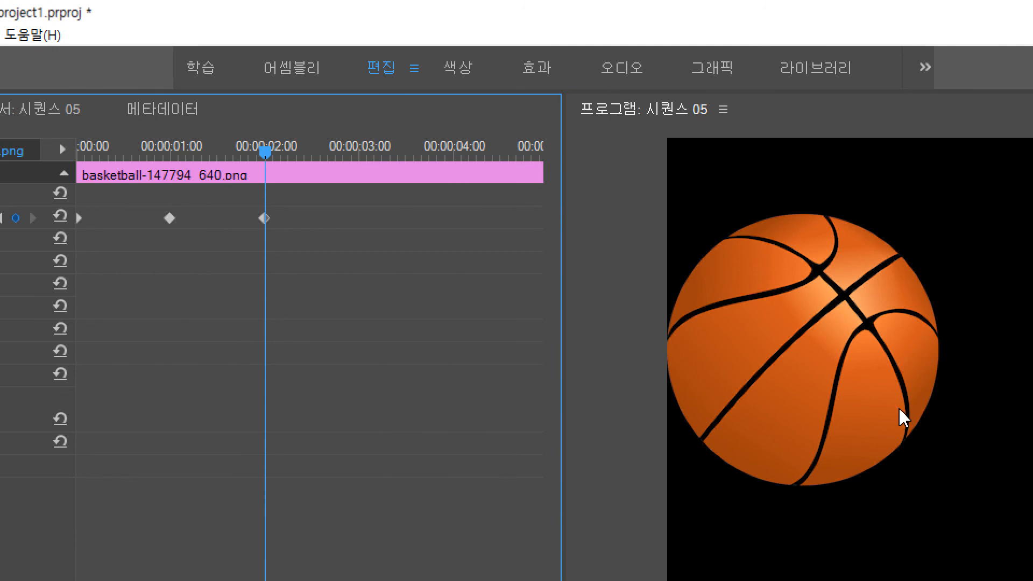
pyautogui.press('space')
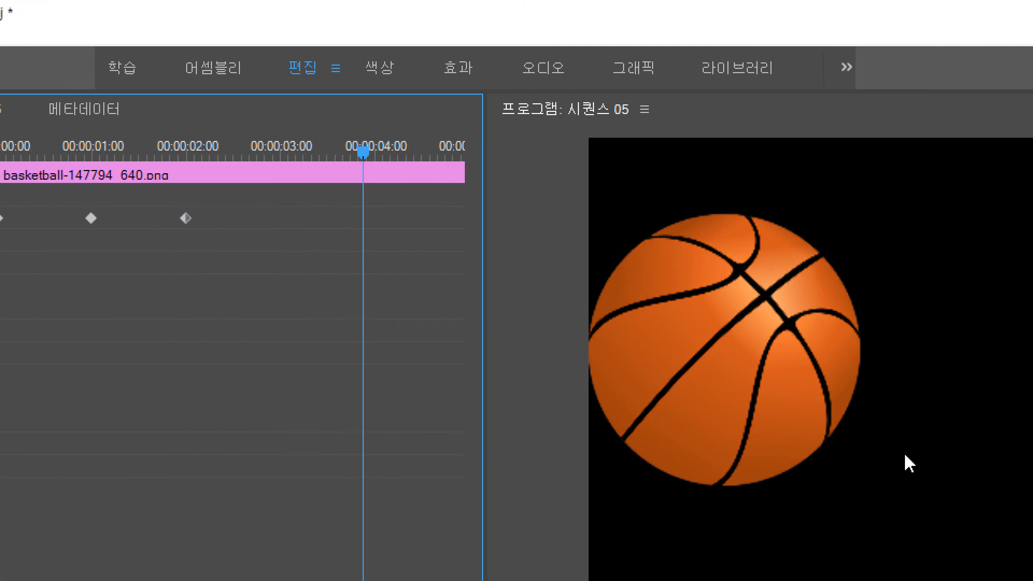
pyautogui.press('space')
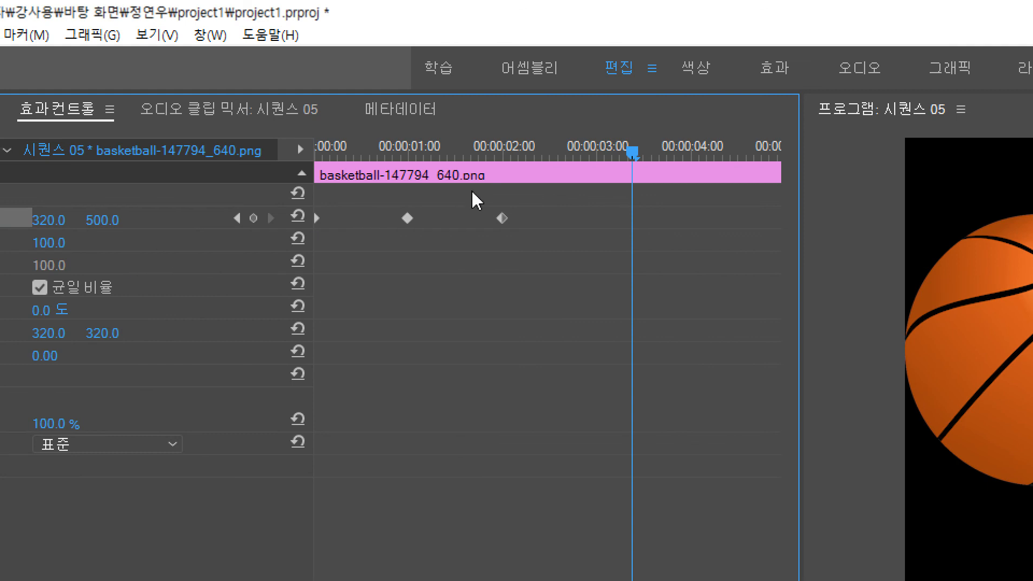
# Select all three Position keyframes and set their temporal interpolation to Auto Bezier (자동 베지어)
pyautogui.moveTo(506, 194); pyautogui.dragTo(302, 227)
pyautogui.moveTo(498, 195); pyautogui.dragTo(285, 261)
pyautogui.moveTo(510, 194); pyautogui.dragTo(281, 245)
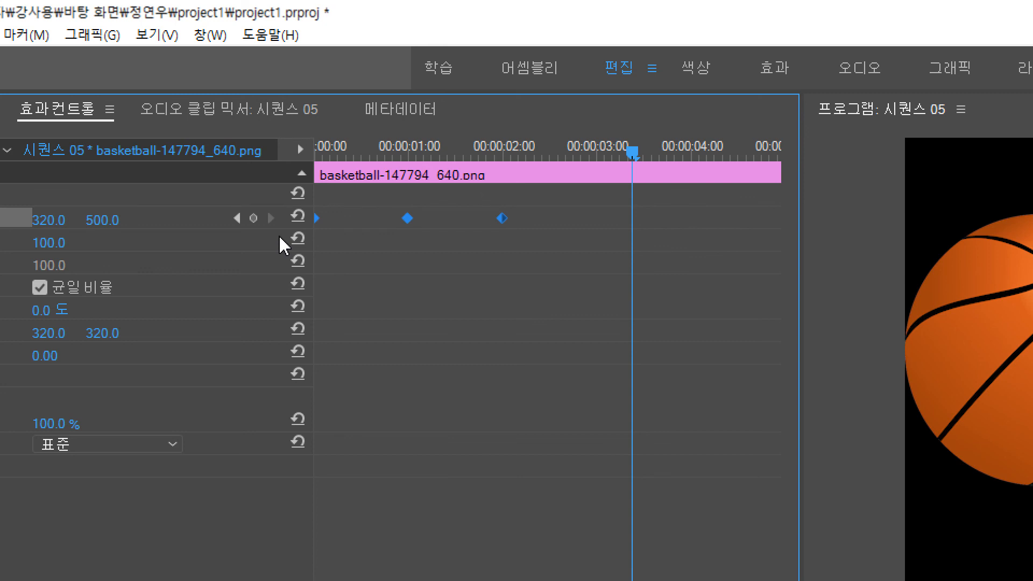
pyautogui.rightClick(407, 221)
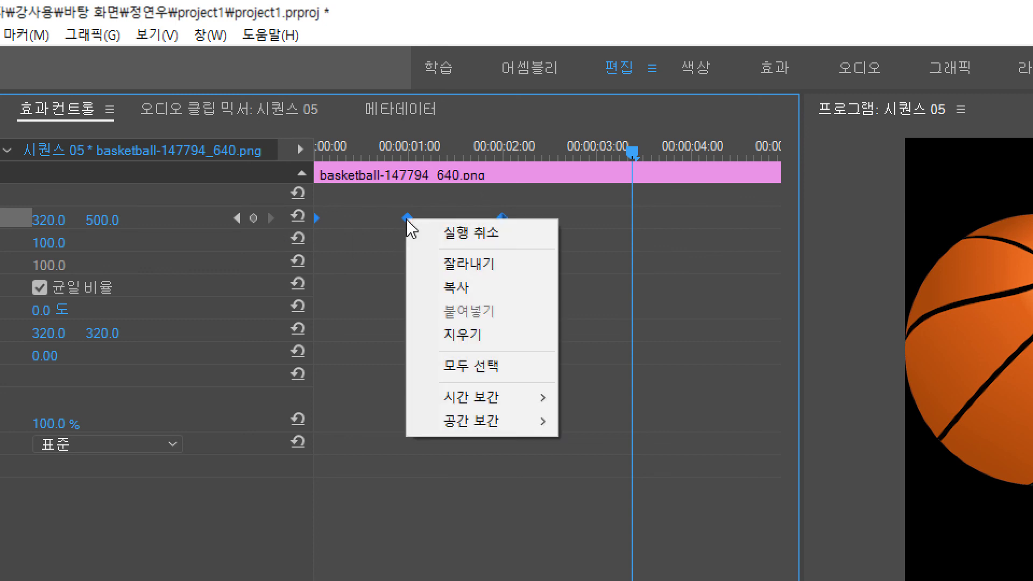
pyautogui.moveTo(500, 399)
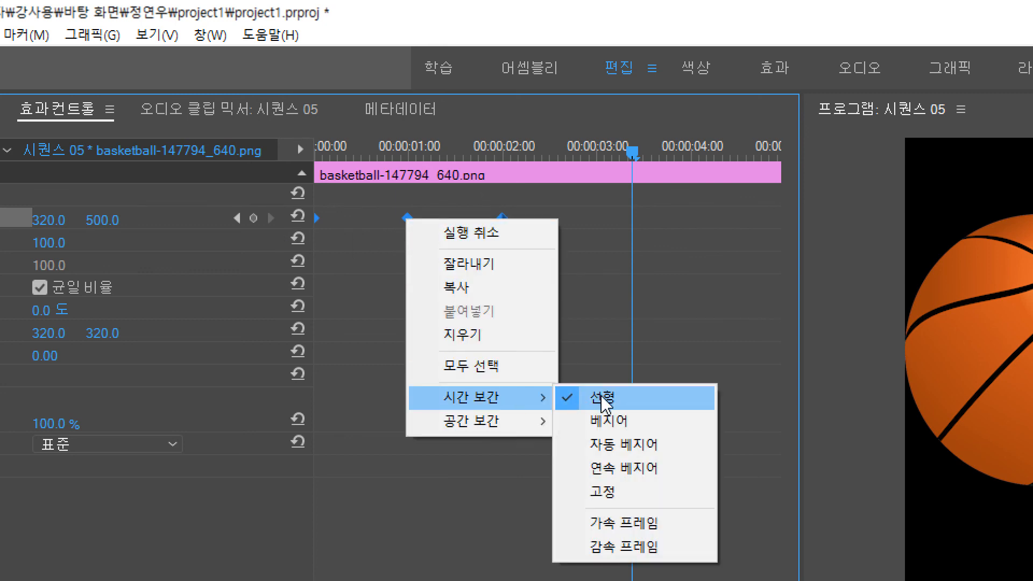
pyautogui.click(619, 446)
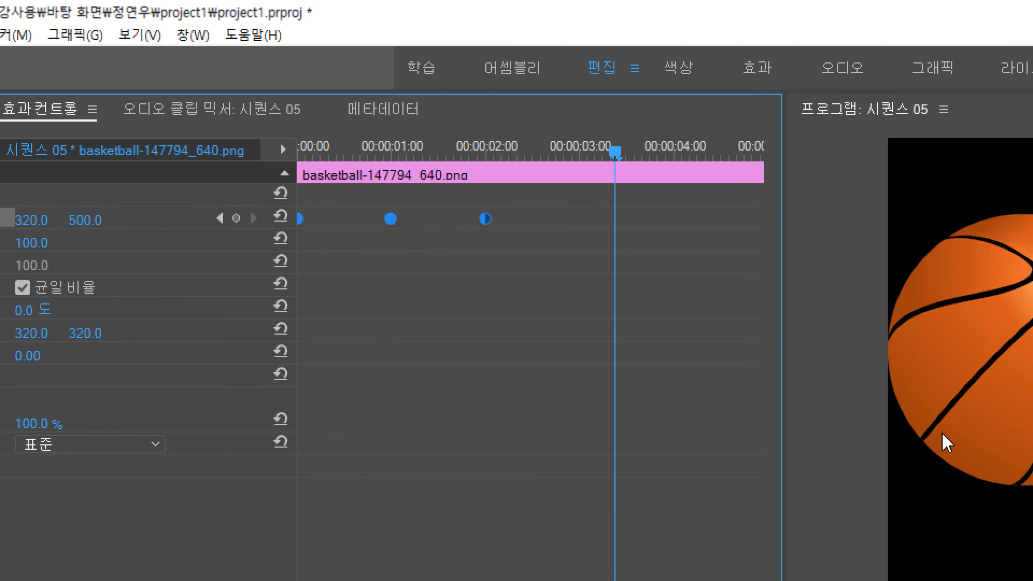